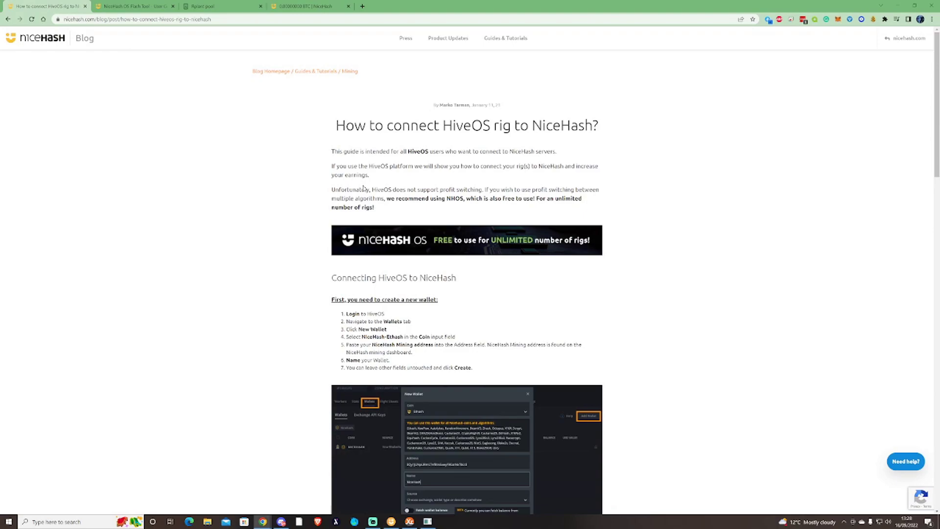
- Highlight the note on HiveOS lacking profit switching, then scroll to the seven new-wallet steps
{"action": "left_click_drag", "start_coordinate": [380, 189], "coordinate": [484, 190]}
{"action": "left_click", "coordinate": [483, 190]}
{"action": "scroll", "coordinate": [528, 213], "scroll_direction": "down", "scroll_amount": 2}
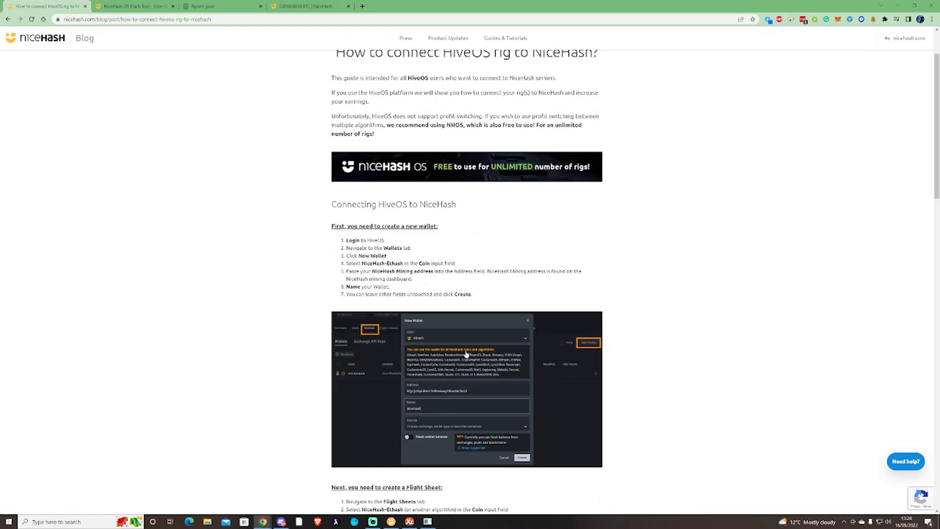
{"action": "scroll", "coordinate": [466, 353], "scroll_direction": "up", "scroll_amount": 2}
{"action": "scroll", "coordinate": [463, 356], "scroll_direction": "down", "scroll_amount": 3}
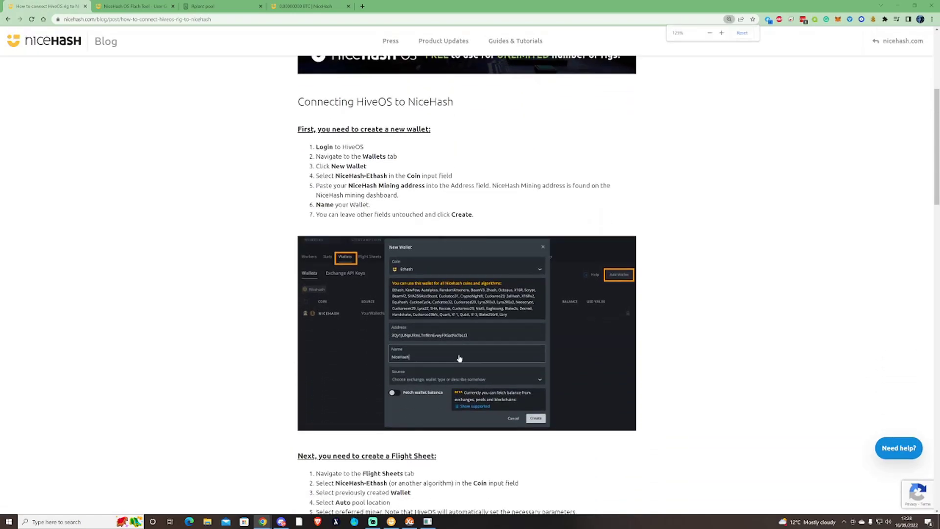
{"action": "scroll", "coordinate": [459, 359], "scroll_direction": "up", "scroll_amount": 1}
{"action": "scroll", "coordinate": [383, 238], "scroll_direction": "down", "scroll_amount": 2}
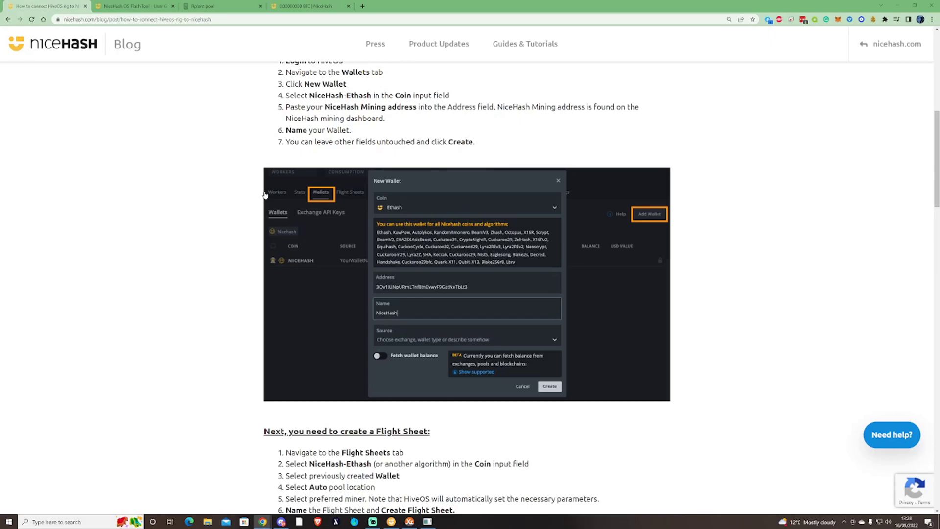
{"action": "scroll", "coordinate": [336, 237], "scroll_direction": "up", "scroll_amount": 2}
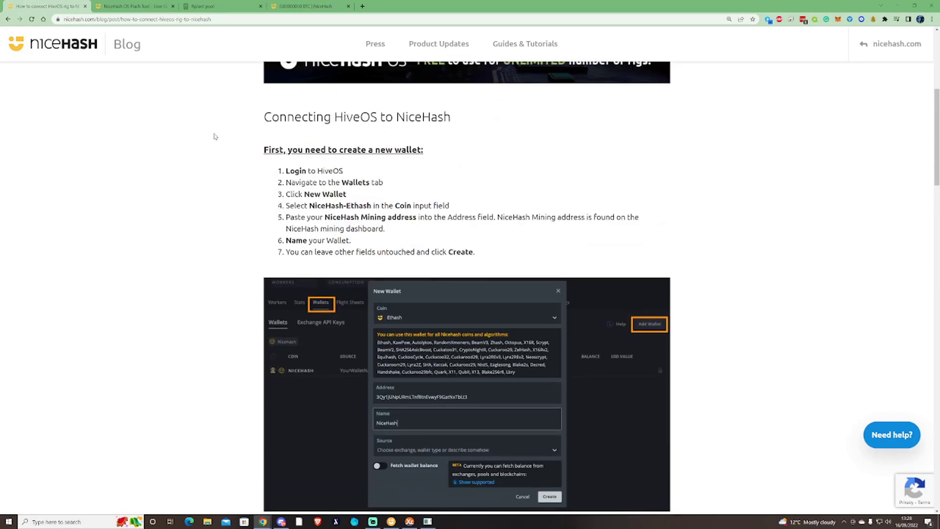
{"action": "left_click", "coordinate": [300, 10]}
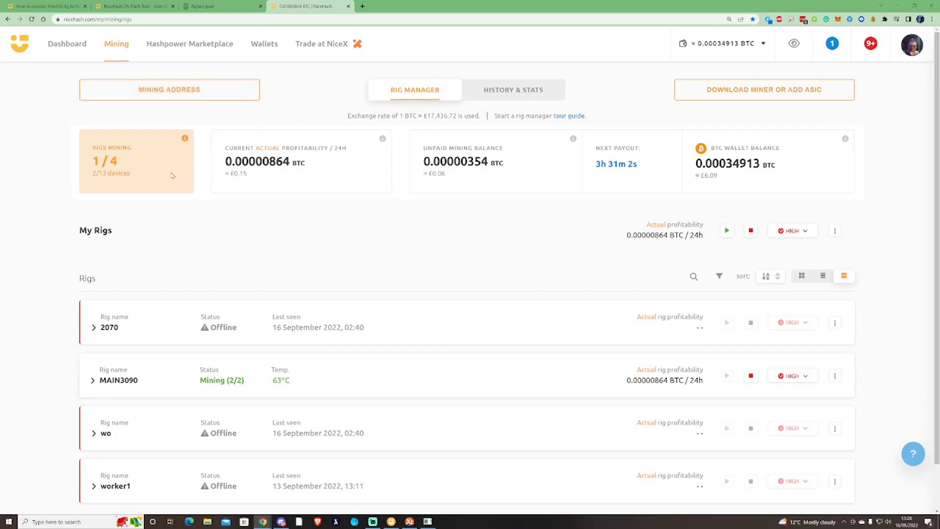
{"action": "left_click", "coordinate": [138, 6]}
{"action": "left_click", "coordinate": [63, 10]}
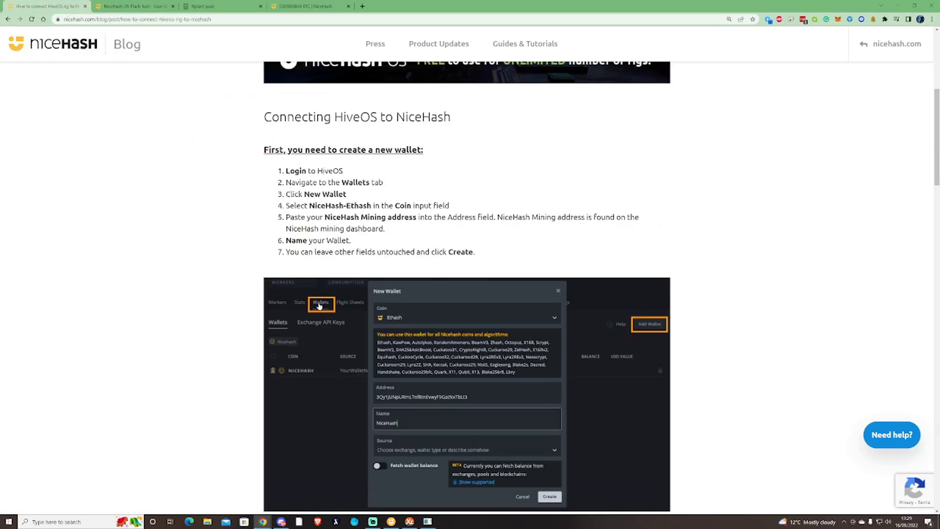
{"action": "scroll", "coordinate": [319, 305], "scroll_direction": "down", "scroll_amount": 1}
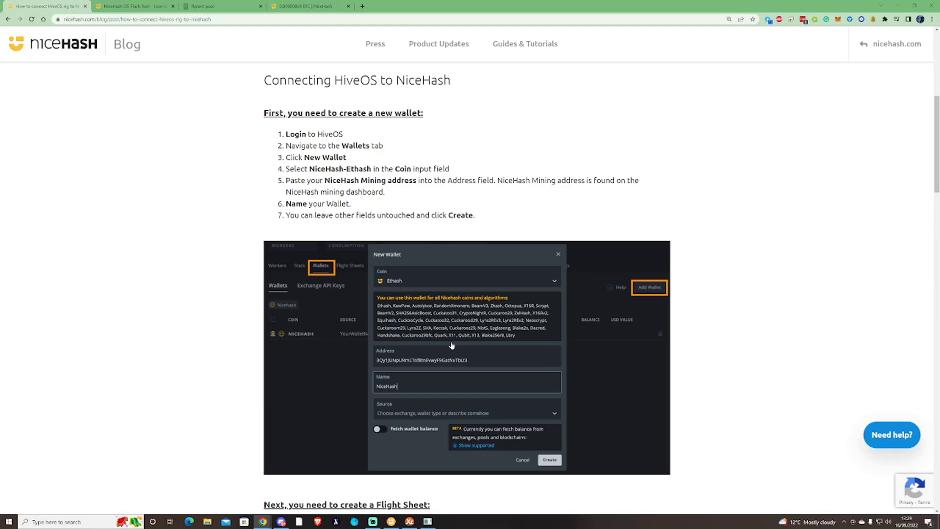
- Scroll down to the six Flight Sheet creation steps and the four apply-to-rigs steps
{"action": "scroll", "coordinate": [452, 345], "scroll_direction": "down", "scroll_amount": 2}
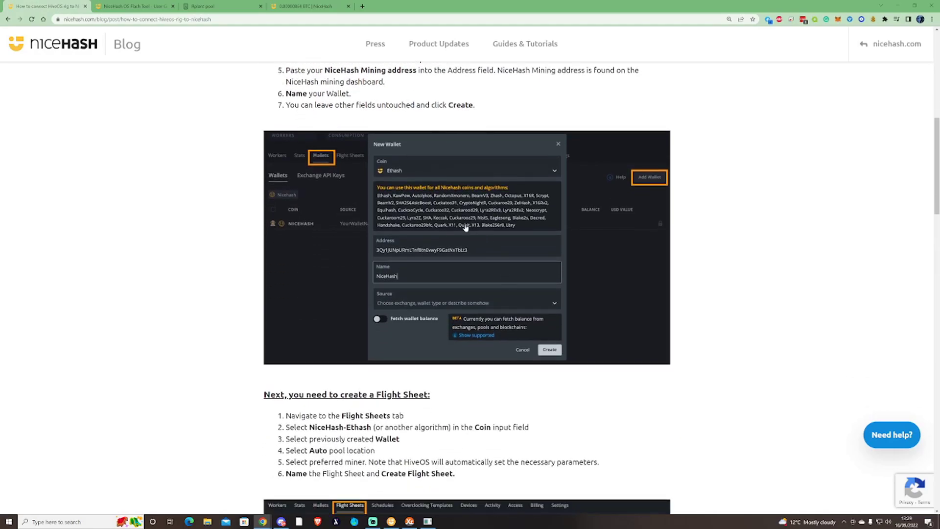
{"action": "scroll", "coordinate": [466, 227], "scroll_direction": "down", "scroll_amount": 2}
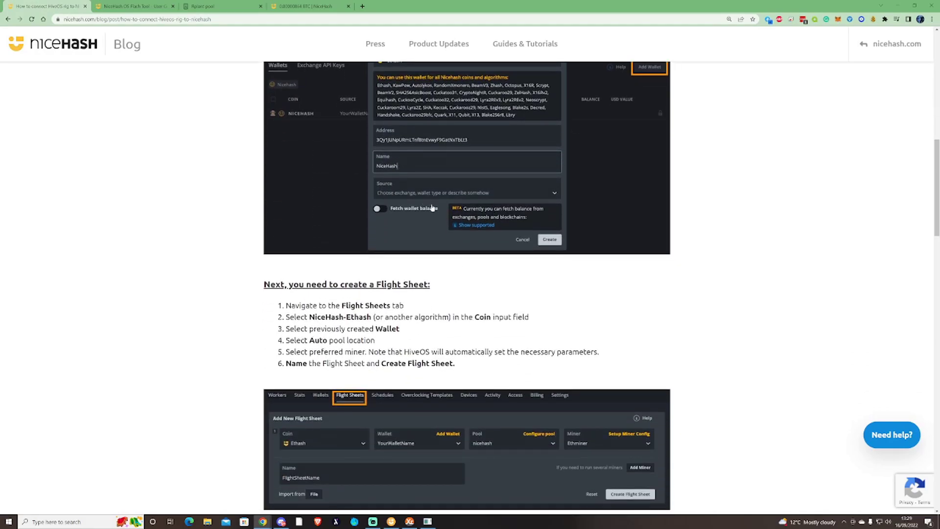
{"action": "scroll", "coordinate": [432, 208], "scroll_direction": "down", "scroll_amount": 1}
{"action": "scroll", "coordinate": [416, 207], "scroll_direction": "up", "scroll_amount": 2}
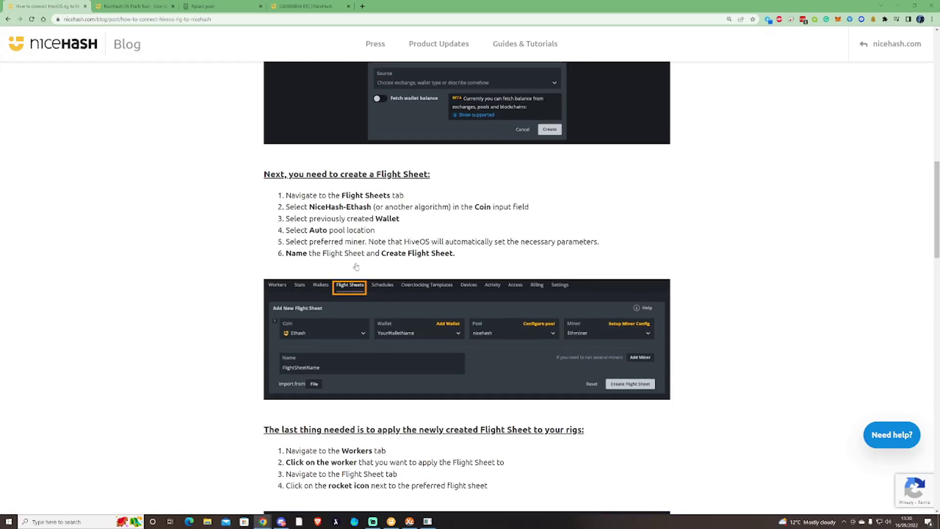
{"action": "scroll", "coordinate": [356, 266], "scroll_direction": "up", "scroll_amount": 1}
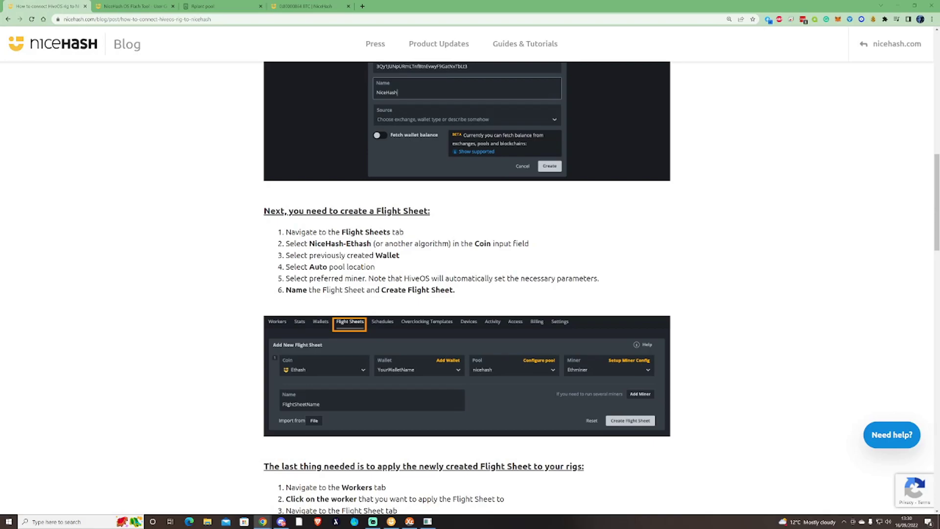
{"action": "scroll", "coordinate": [299, 291], "scroll_direction": "down", "scroll_amount": 1}
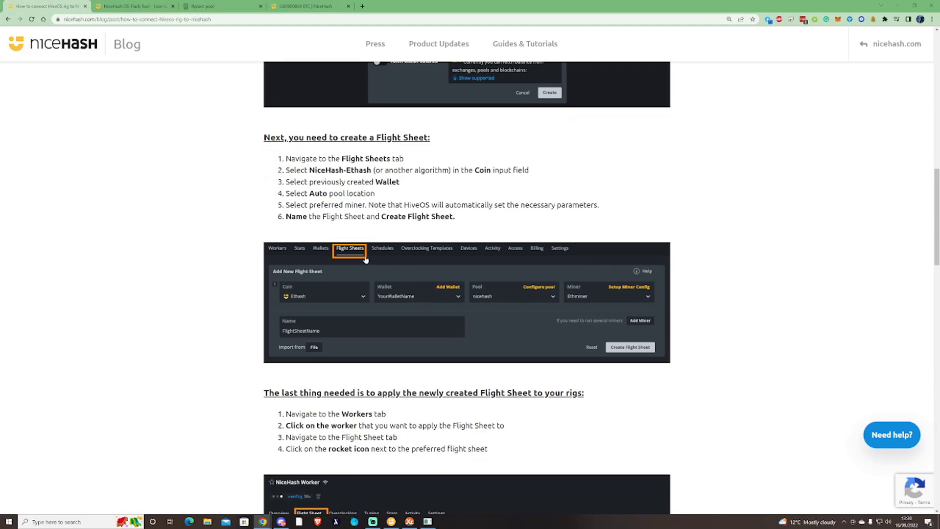
{"action": "scroll", "coordinate": [336, 228], "scroll_direction": "down", "scroll_amount": 1}
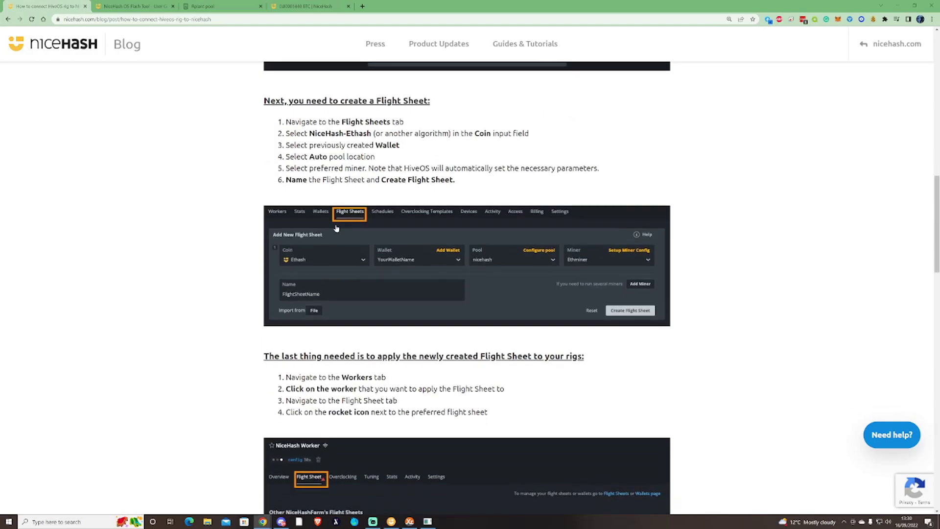
{"action": "scroll", "coordinate": [339, 219], "scroll_direction": "down", "scroll_amount": 1}
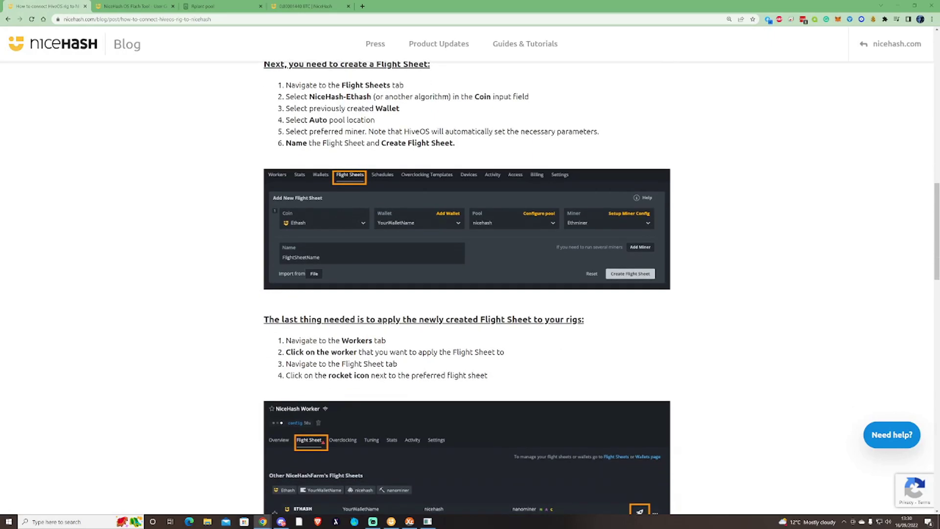
- Highlight step 6 about naming and creating the Flight Sheet, then scroll to the ETHASH illustration
{"action": "double_click", "coordinate": [587, 132]}
{"action": "left_click", "coordinate": [319, 153]}
{"action": "left_click_drag", "start_coordinate": [302, 143], "coordinate": [444, 143]}
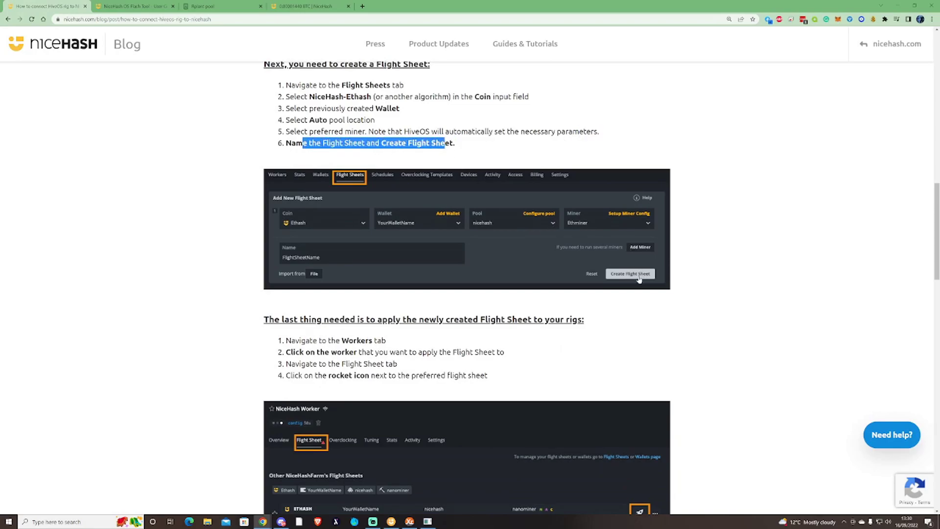
{"action": "scroll", "coordinate": [541, 277], "scroll_direction": "down", "scroll_amount": 1}
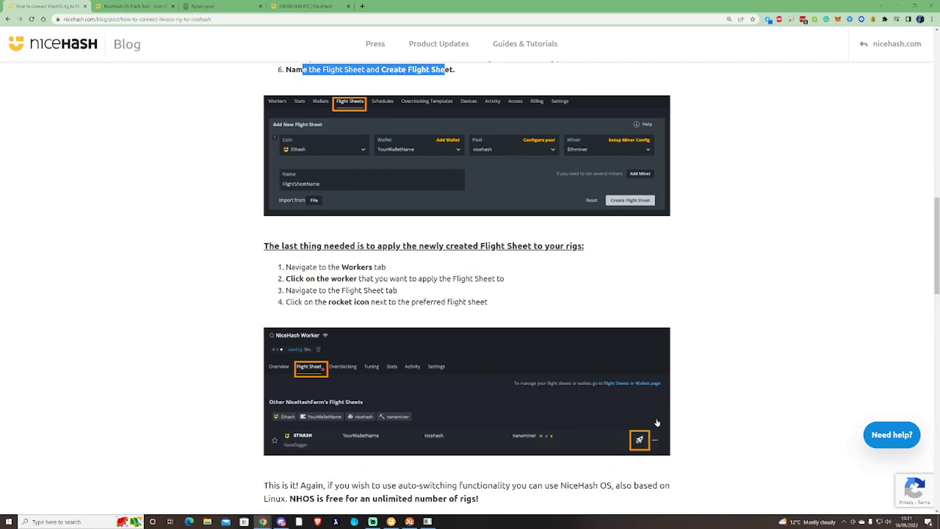
- Scroll to the article's end and highlight the recommendation to use NiceHash OS
{"action": "scroll", "coordinate": [618, 416], "scroll_direction": "down", "scroll_amount": 1}
{"action": "scroll", "coordinate": [618, 416], "scroll_direction": "down", "scroll_amount": 2}
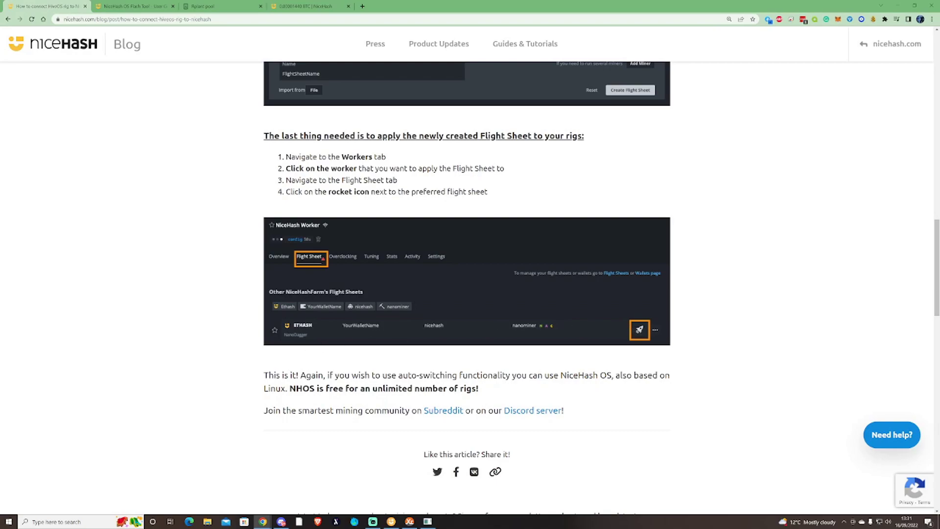
{"action": "left_click_drag", "start_coordinate": [326, 375], "coordinate": [560, 375]}
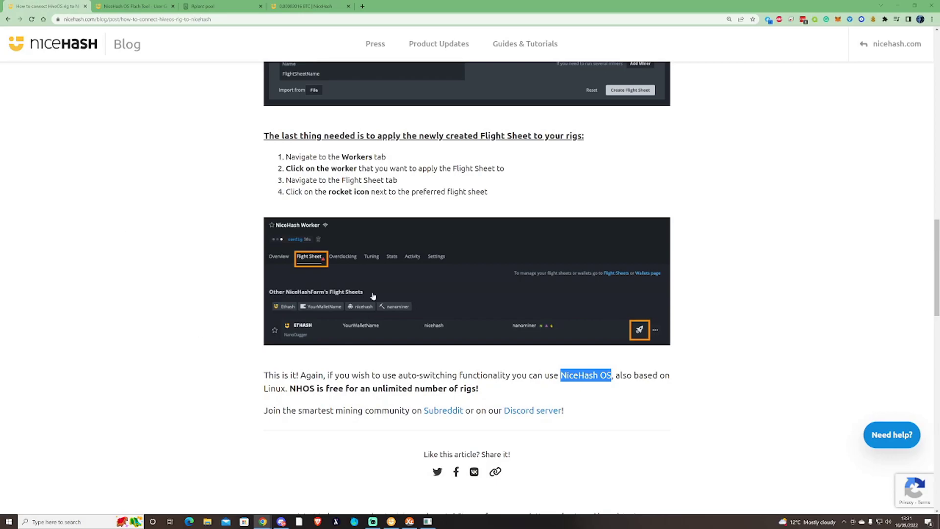
- Skim the NiceHash OS Flash Tool user guide, then return to the Mining rig manager tab
{"action": "left_click", "coordinate": [135, 6]}
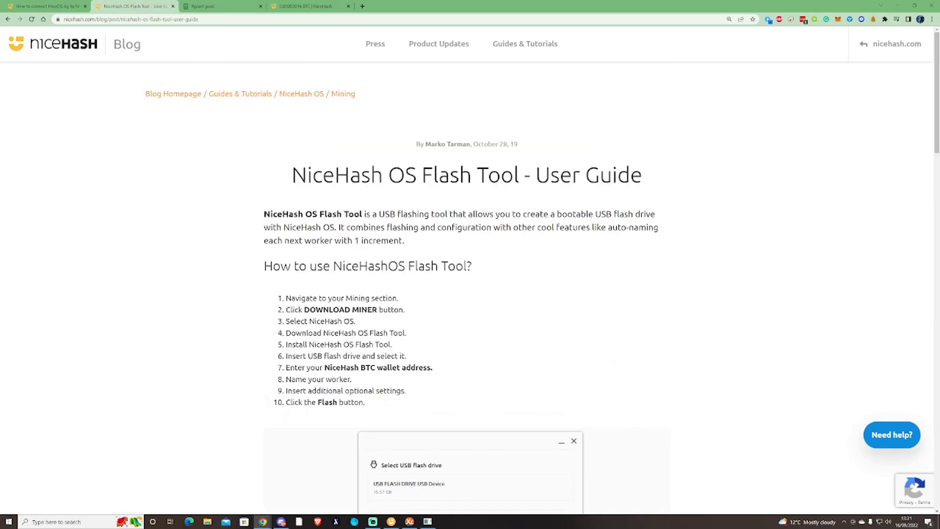
{"action": "scroll", "coordinate": [466, 274], "scroll_direction": "down", "scroll_amount": 2}
{"action": "scroll", "coordinate": [467, 274], "scroll_direction": "up", "scroll_amount": 2}
{"action": "left_click_drag", "start_coordinate": [292, 175], "coordinate": [630, 176]}
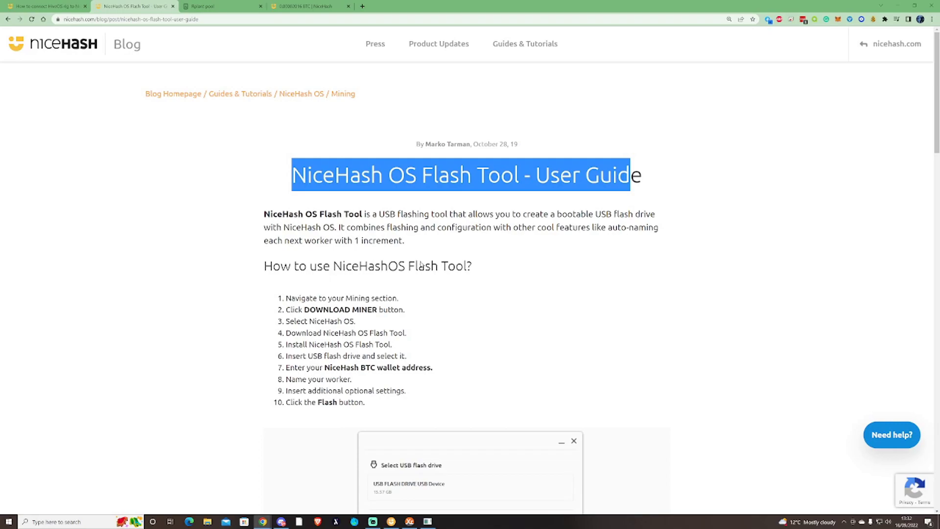
{"action": "scroll", "coordinate": [557, 296], "scroll_direction": "down", "scroll_amount": 1}
{"action": "scroll", "coordinate": [557, 296], "scroll_direction": "down", "scroll_amount": 1}
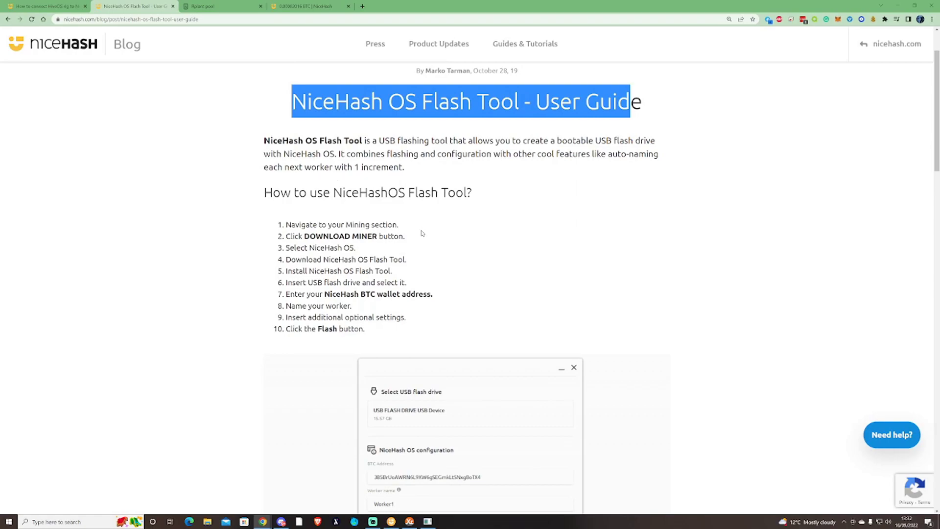
{"action": "scroll", "coordinate": [422, 234], "scroll_direction": "down", "scroll_amount": 1}
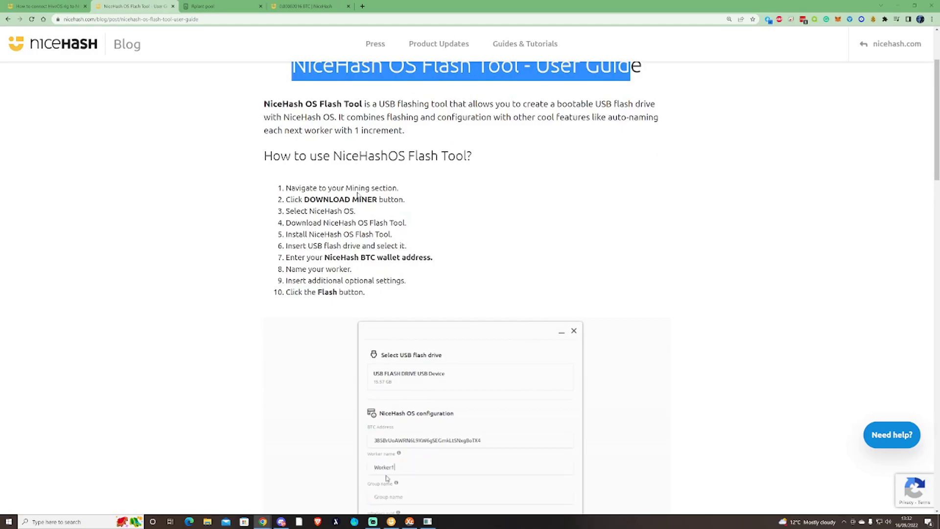
{"action": "scroll", "coordinate": [301, 210], "scroll_direction": "down", "scroll_amount": 2}
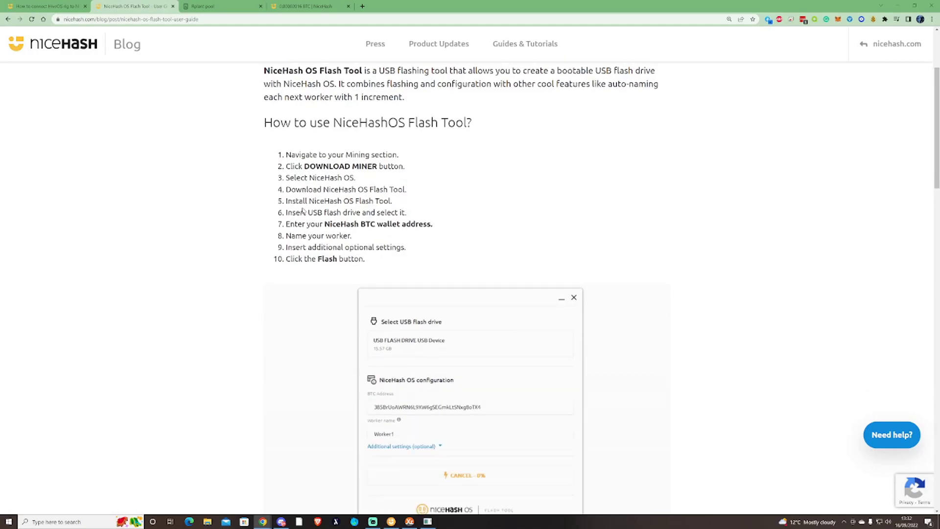
{"action": "left_click", "coordinate": [309, 14]}
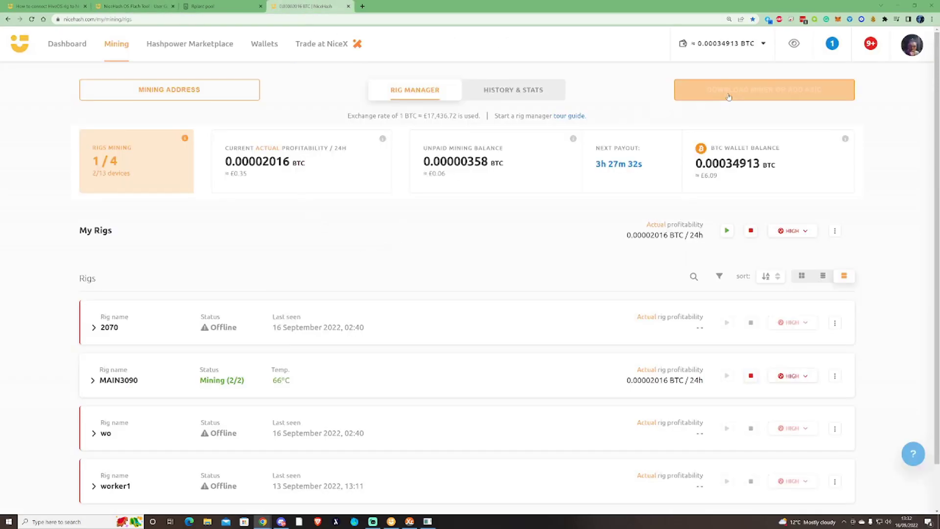
- Choose NiceHash OS as the miner option and download the Flash tool for Windows 64bit (.exe)
{"action": "left_click", "coordinate": [723, 96]}
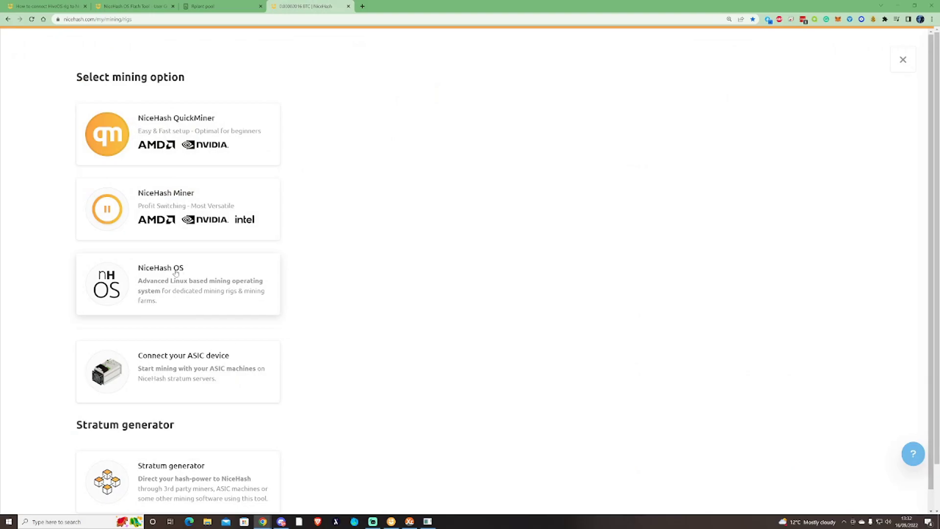
{"action": "left_click", "coordinate": [138, 292]}
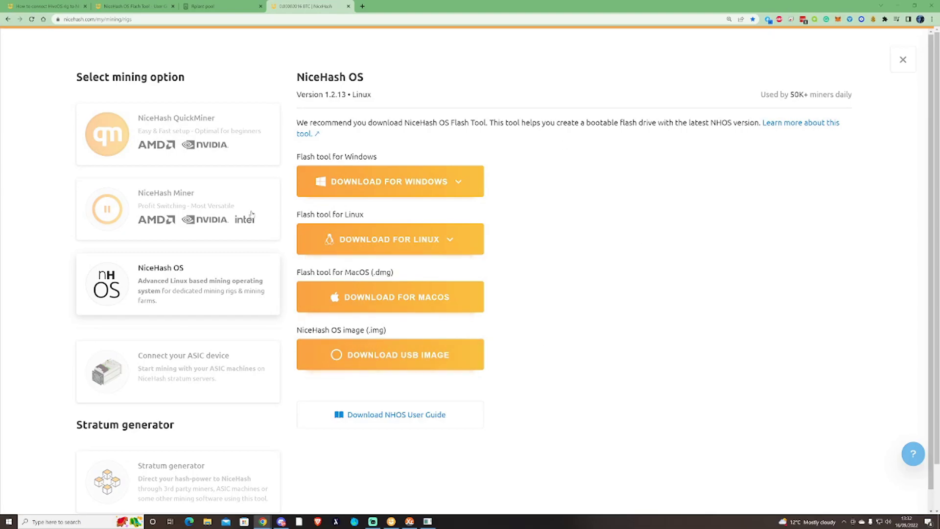
{"action": "left_click", "coordinate": [466, 189]}
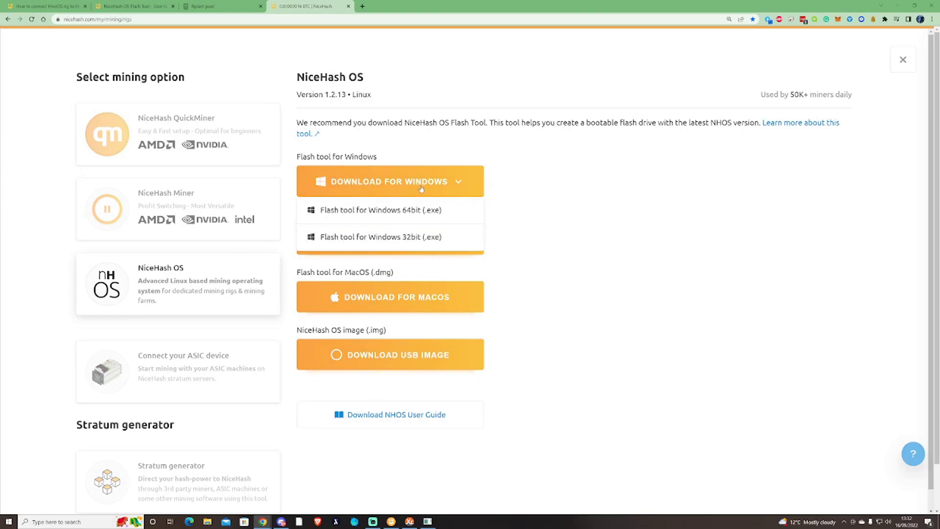
{"action": "left_click", "coordinate": [349, 211]}
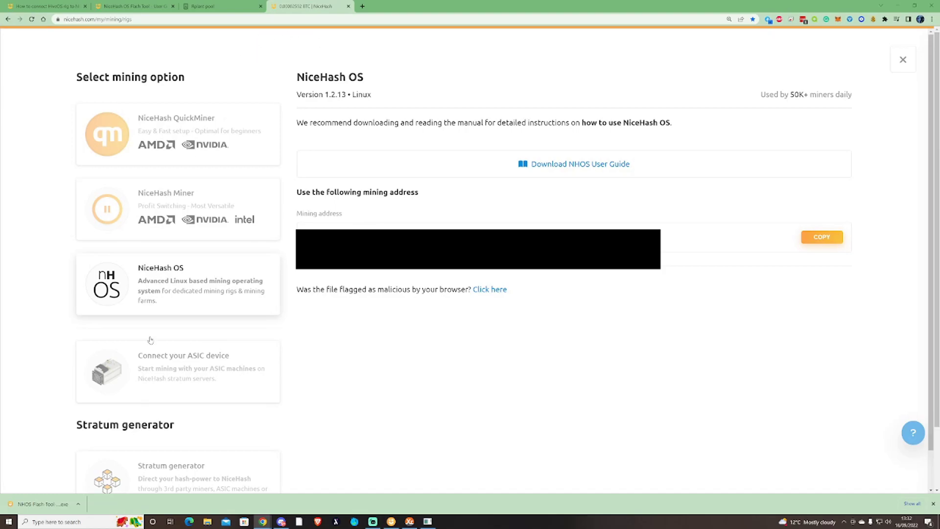
- Run the downloaded NHOS Flash Tool installer with default options and location through to Finish
{"action": "left_click", "coordinate": [51, 507]}
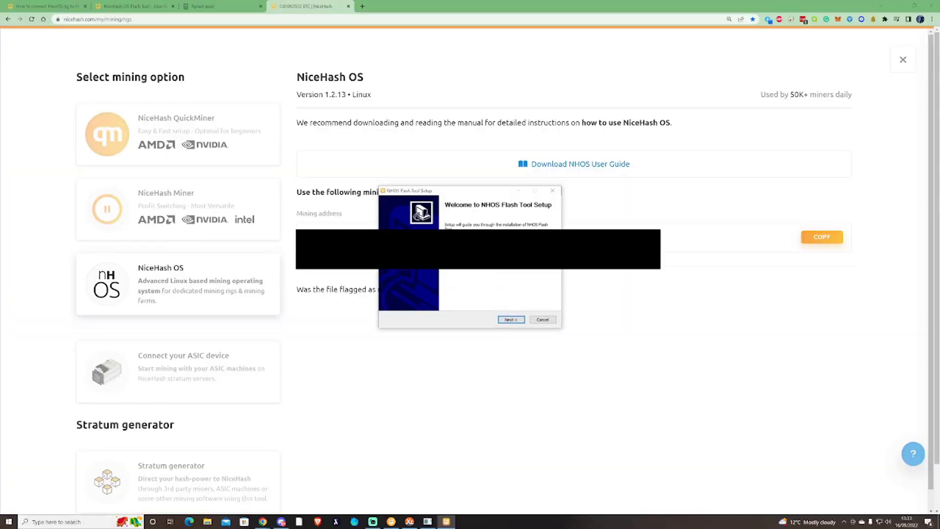
{"action": "left_click", "coordinate": [515, 320]}
{"action": "left_click", "coordinate": [513, 320]}
{"action": "left_click", "coordinate": [512, 319]}
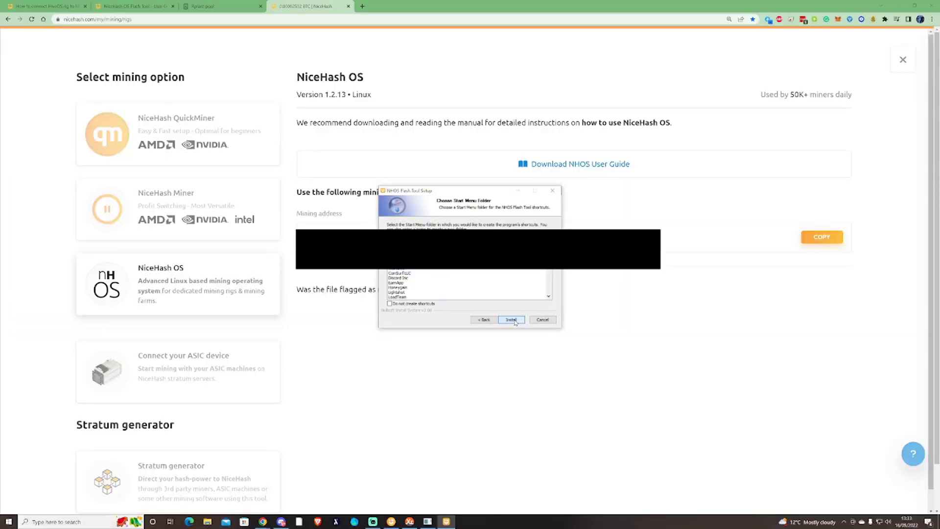
{"action": "left_click", "coordinate": [514, 321]}
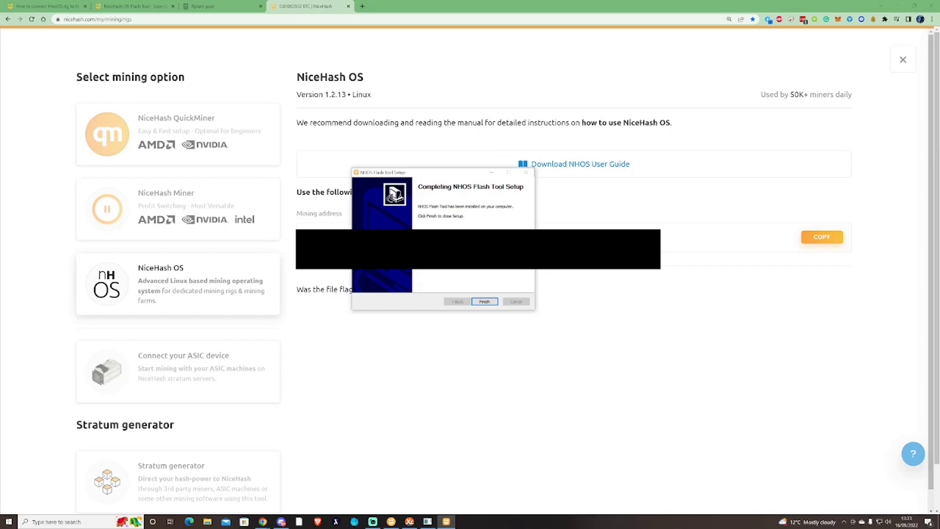
{"action": "left_click", "coordinate": [484, 301]}
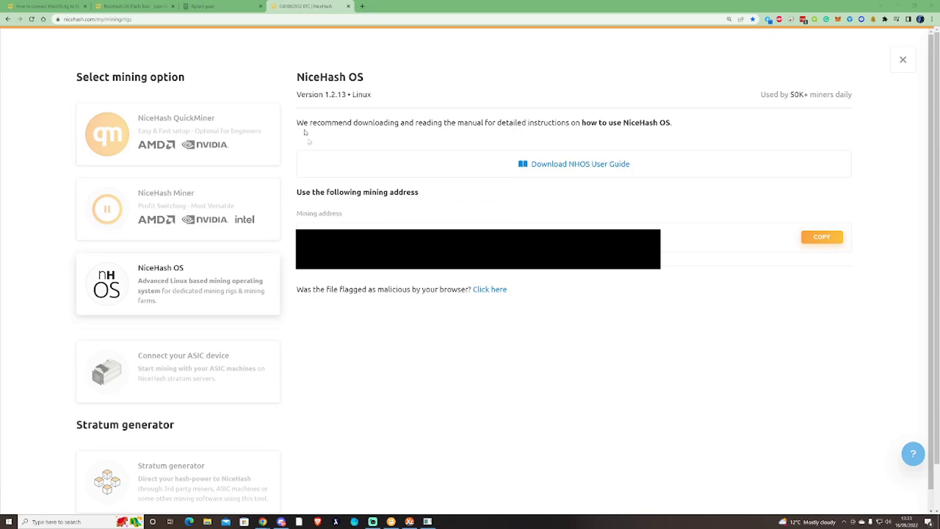
- Switch to the Flash Tool User Guide and scroll to the ten-step How to use section
{"action": "left_click", "coordinate": [145, 5]}
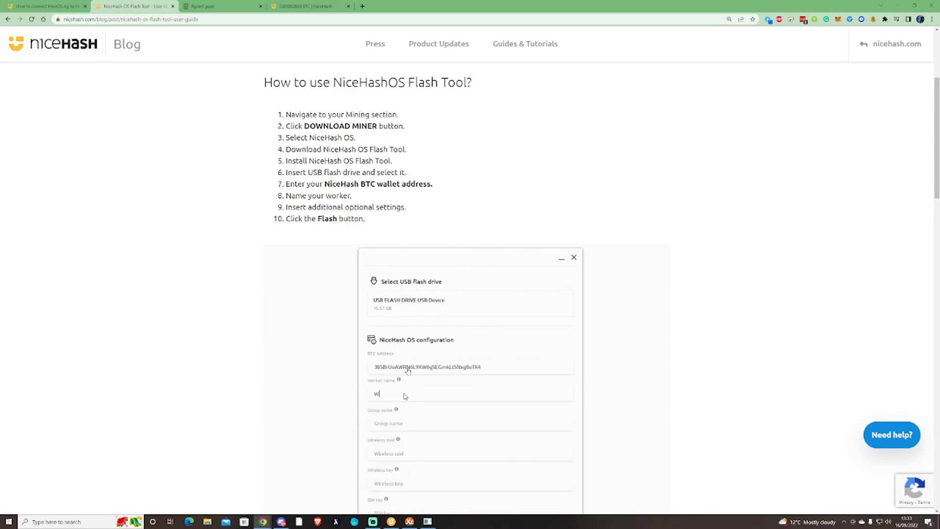
{"action": "scroll", "coordinate": [408, 370], "scroll_direction": "down", "scroll_amount": 2}
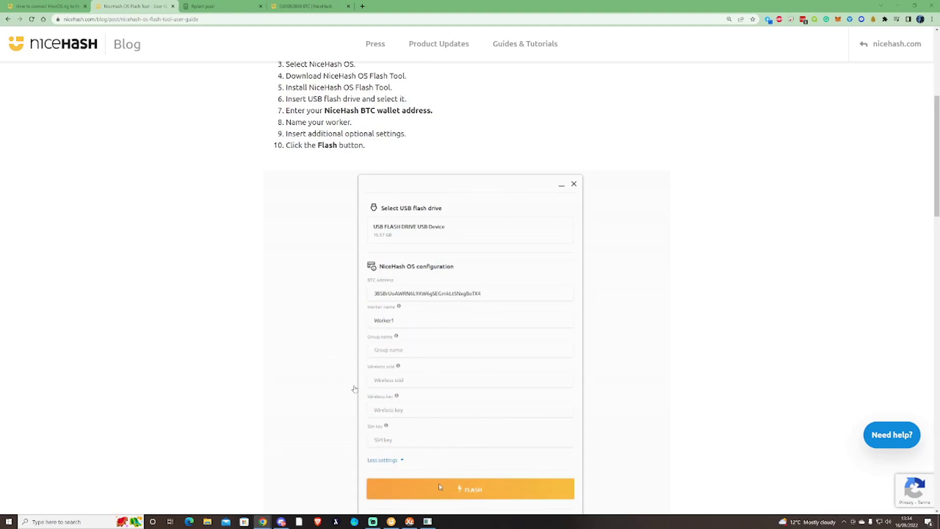
{"action": "scroll", "coordinate": [356, 392], "scroll_direction": "down", "scroll_amount": 3}
{"action": "scroll", "coordinate": [442, 320], "scroll_direction": "up", "scroll_amount": 3}
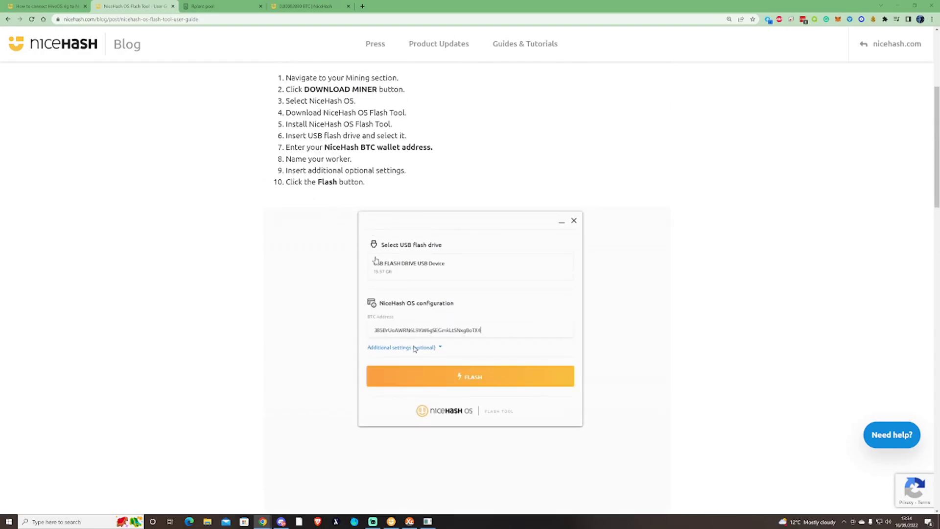
- Scroll past the demo and highlight 'automatically download the latest NHOS version'
{"action": "scroll", "coordinate": [499, 332], "scroll_direction": "down", "scroll_amount": 6}
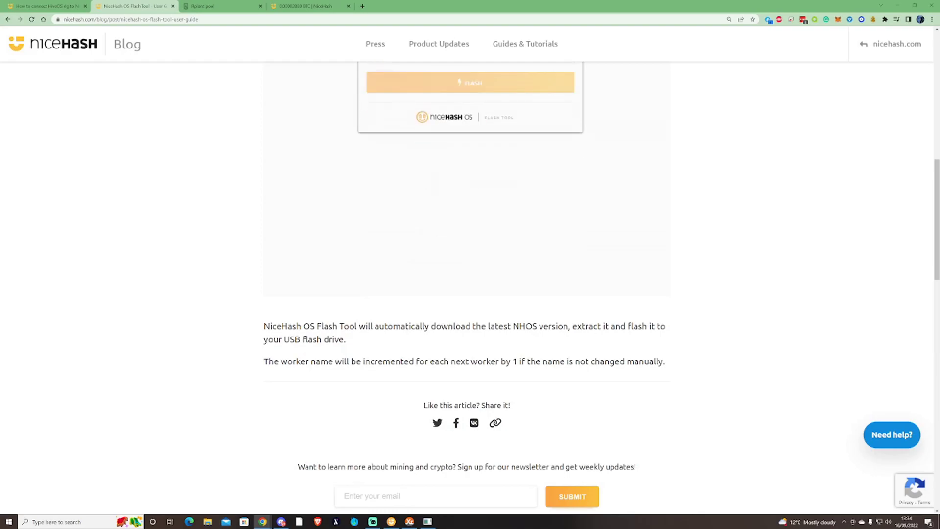
{"action": "scroll", "coordinate": [509, 322], "scroll_direction": "up", "scroll_amount": 4}
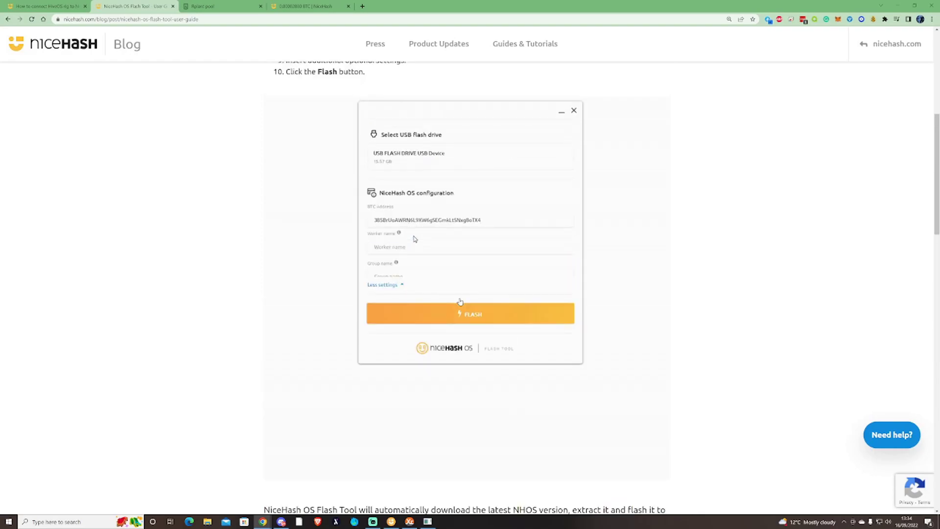
{"action": "scroll", "coordinate": [442, 321], "scroll_direction": "down", "scroll_amount": 2}
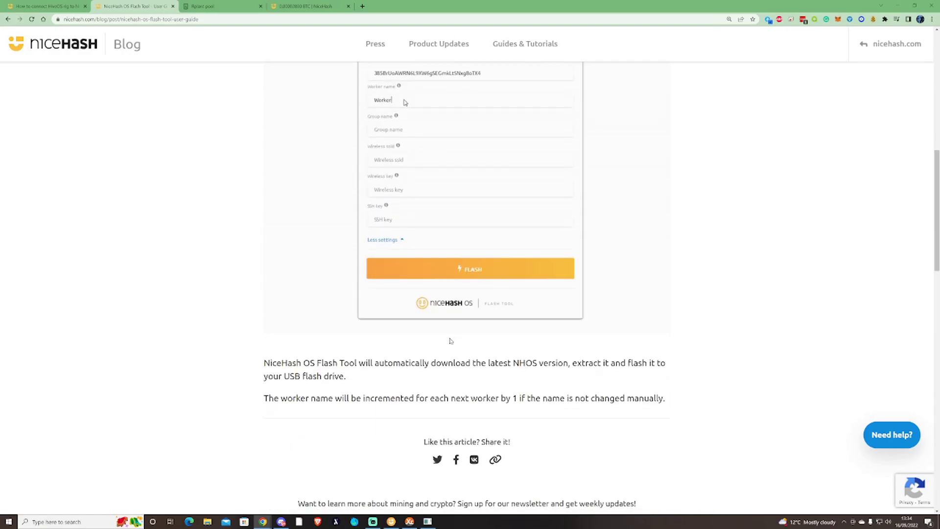
{"action": "scroll", "coordinate": [440, 269], "scroll_direction": "up", "scroll_amount": 3}
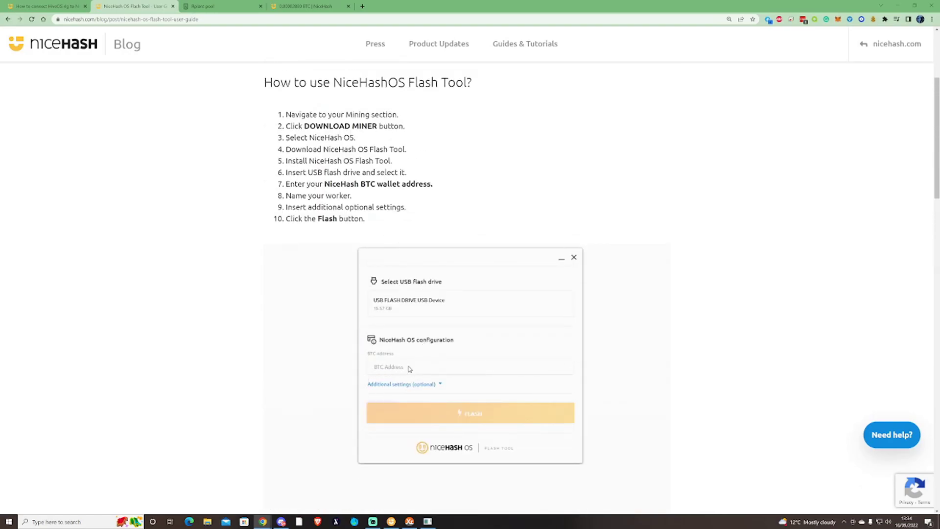
{"action": "scroll", "coordinate": [409, 371], "scroll_direction": "down", "scroll_amount": 1}
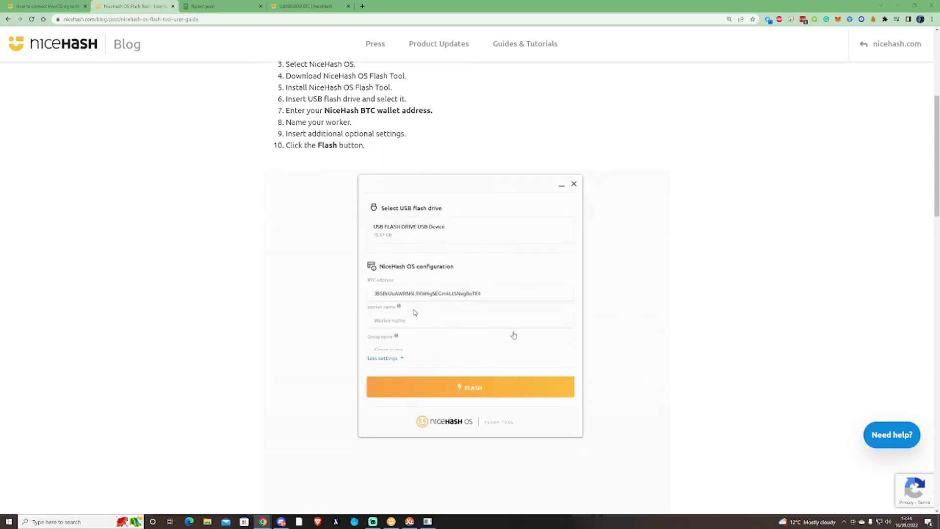
{"action": "scroll", "coordinate": [606, 338], "scroll_direction": "down", "scroll_amount": 1}
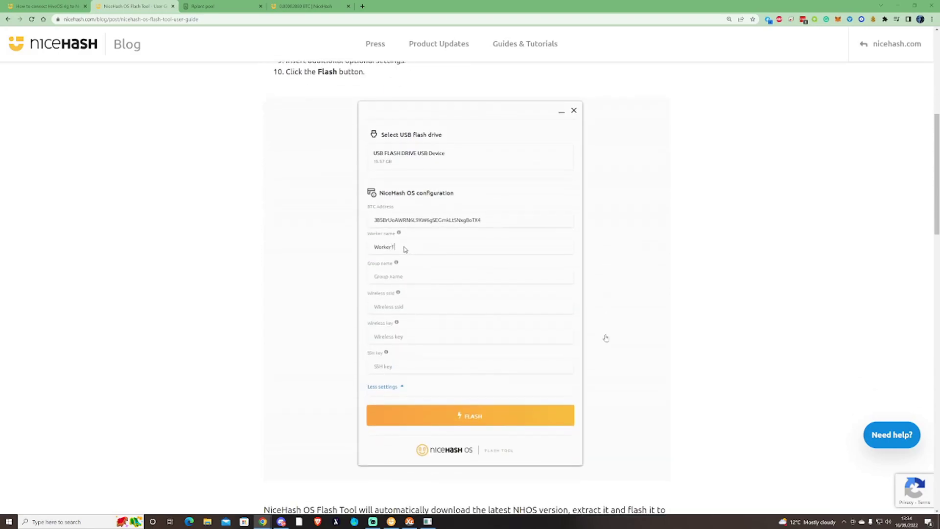
{"action": "scroll", "coordinate": [601, 338], "scroll_direction": "down", "scroll_amount": 1}
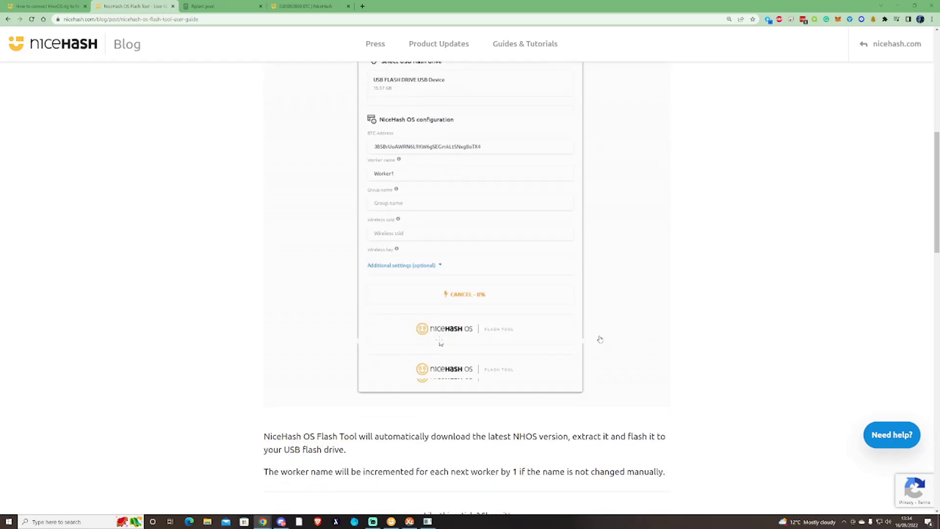
{"action": "scroll", "coordinate": [591, 339], "scroll_direction": "down", "scroll_amount": 2}
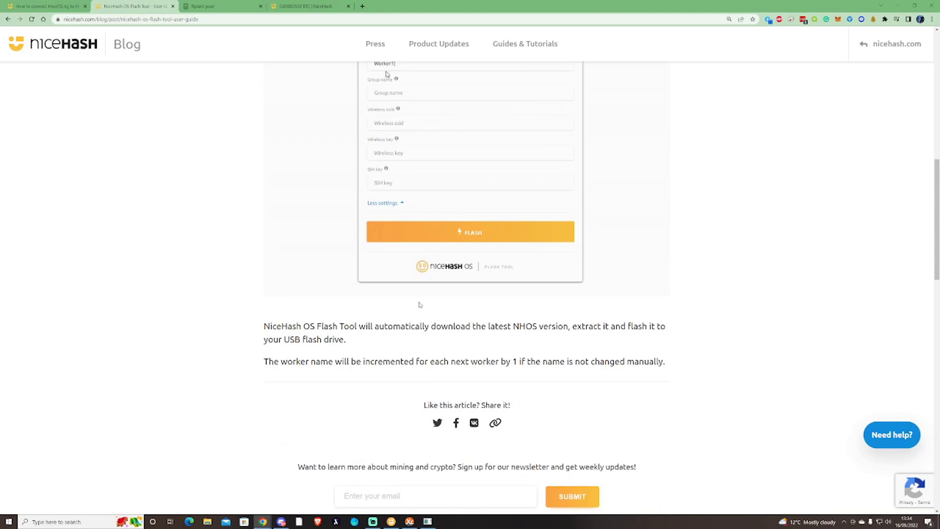
{"action": "left_click_drag", "start_coordinate": [375, 326], "coordinate": [578, 326]}
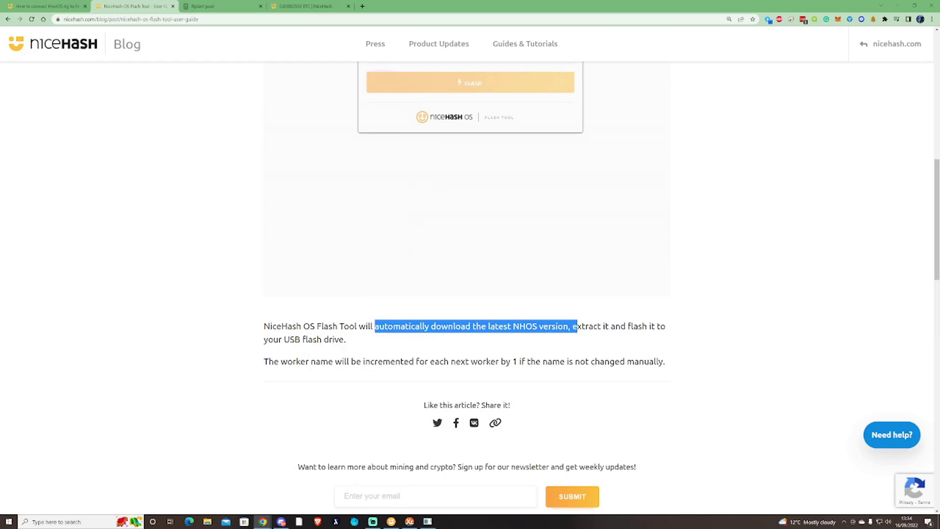